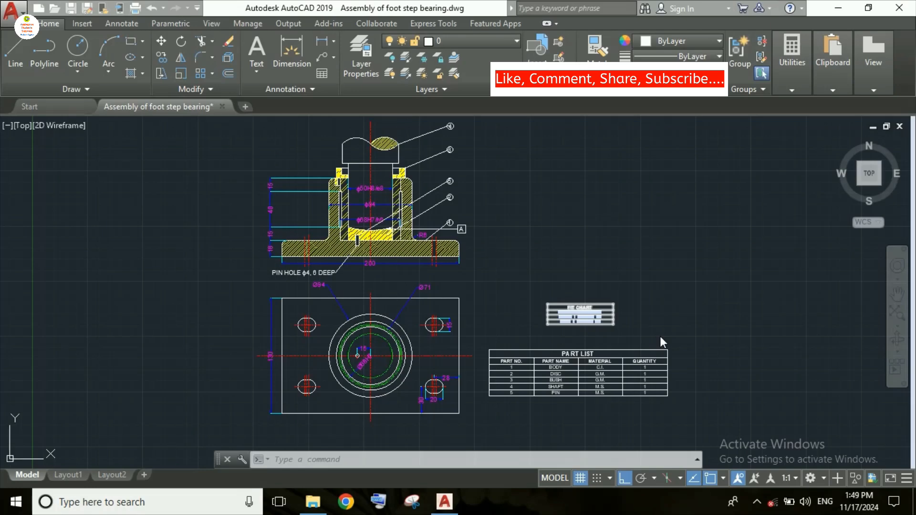
# Zoom and pan to the five-row PART LIST table, select it to inspect, then deselect it.
pyautogui.scroll(4, 692, 363)
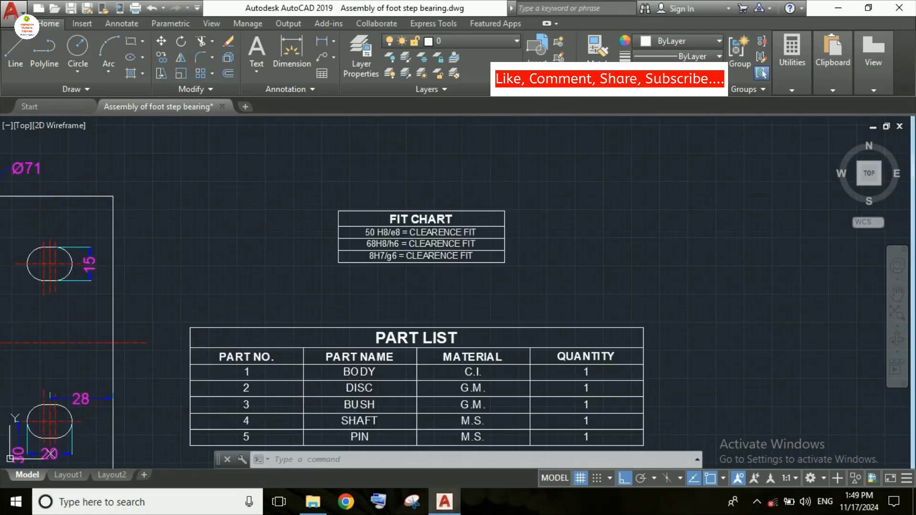
pyautogui.scroll(-2, 657, 300)
pyautogui.moveTo(668, 377); pyautogui.dragTo(624, 347, button='middle')
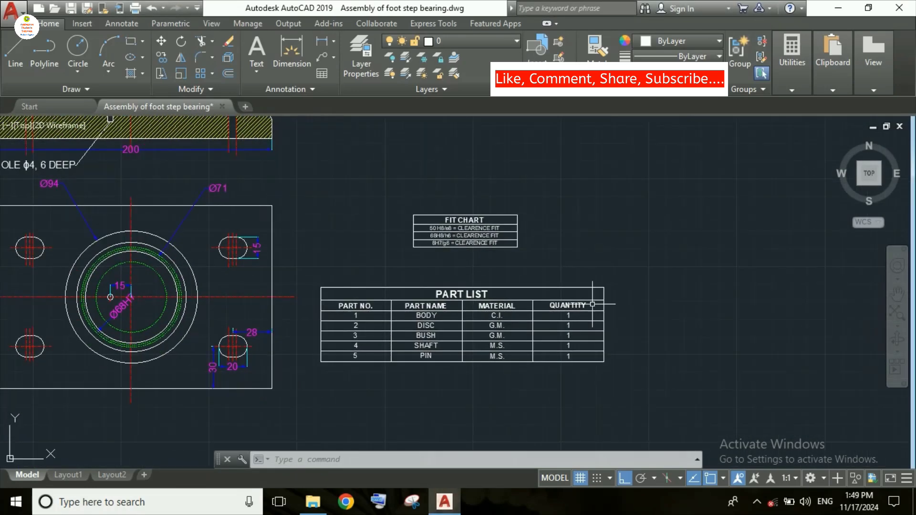
pyautogui.click(566, 287)
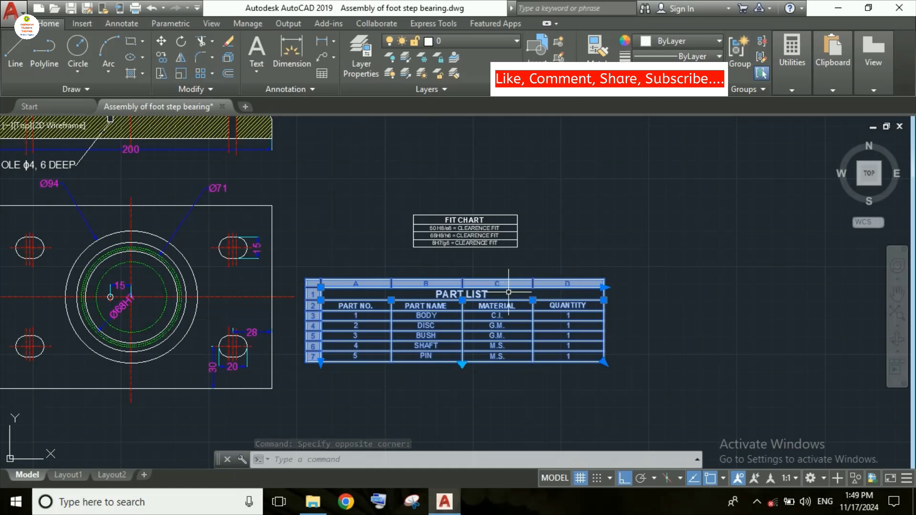
pyautogui.click(645, 288)
pyautogui.press('Escape')
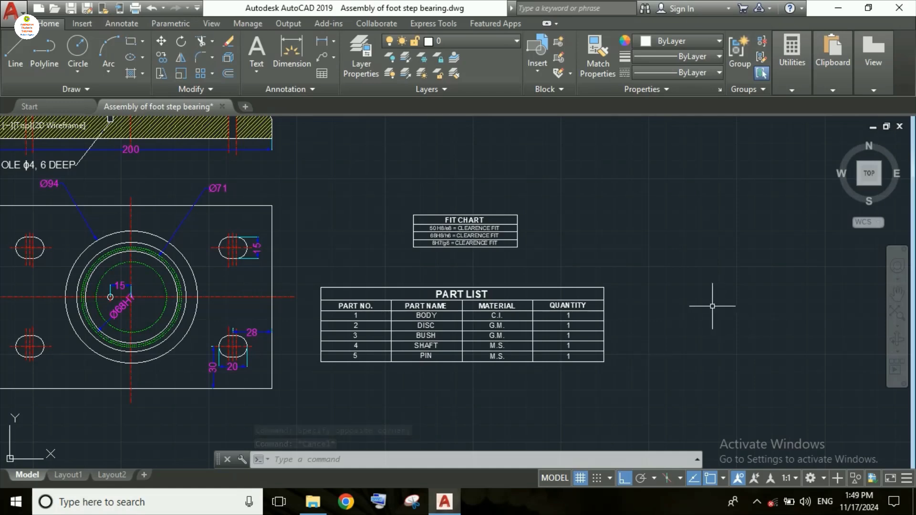
# Run TABLEEXPORT on the PART LIST table and save it as comma-delimited Table1.csv.
pyautogui.write('tableex')
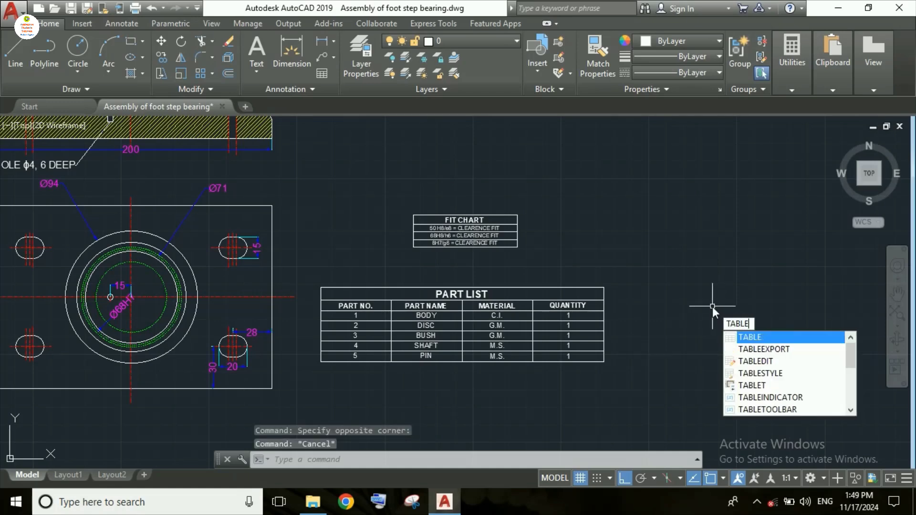
pyautogui.write('port')
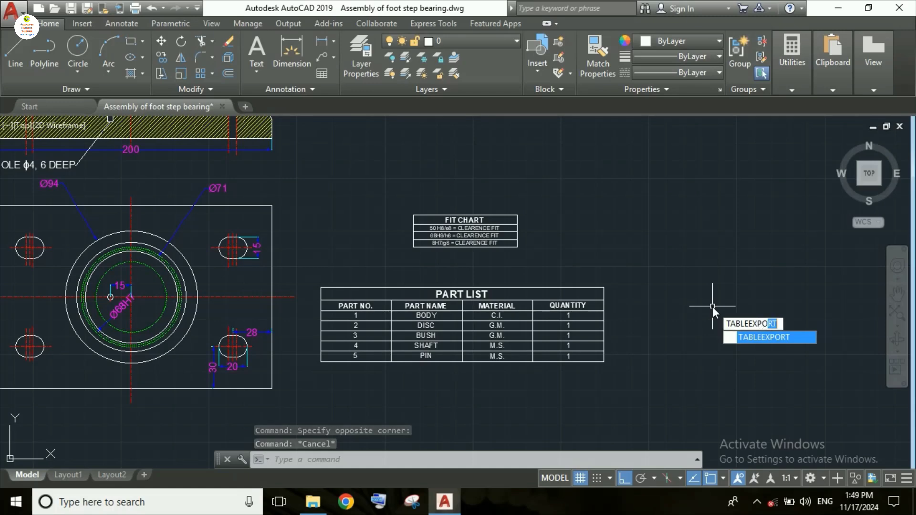
pyautogui.press('Return')
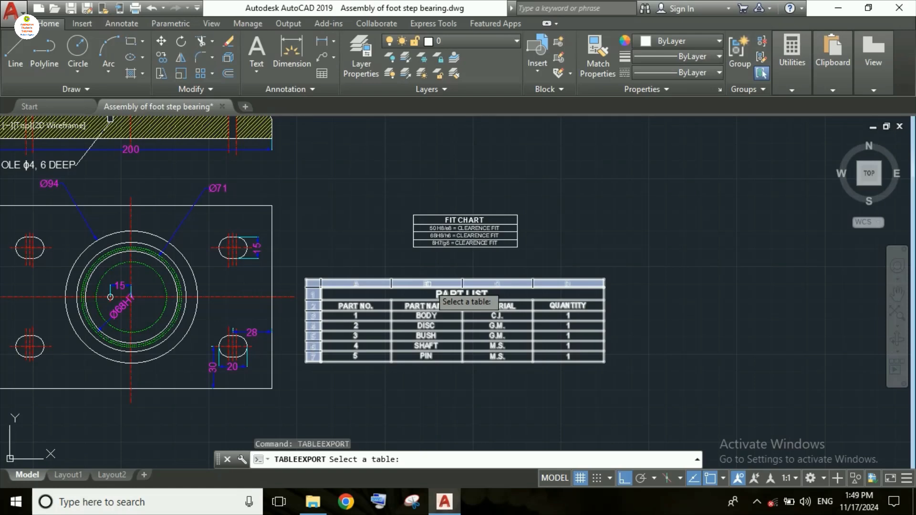
pyautogui.click(428, 284)
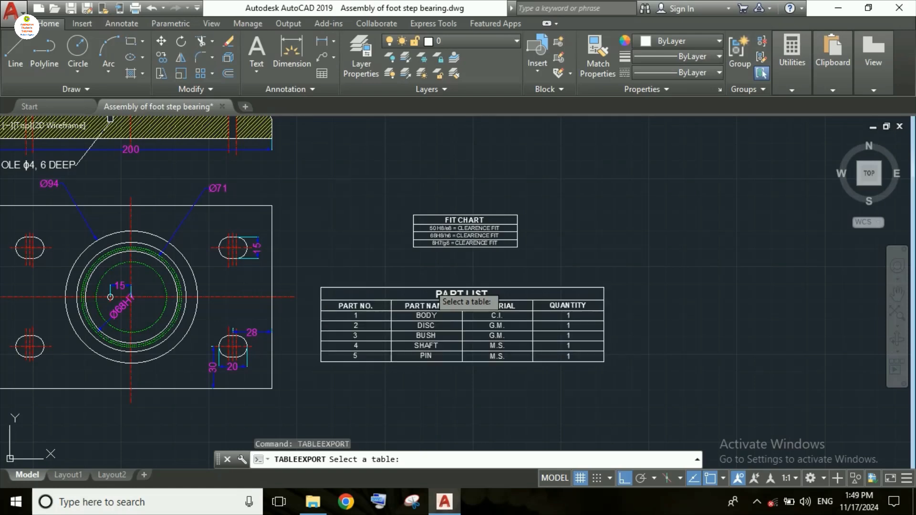
pyautogui.click(463, 292)
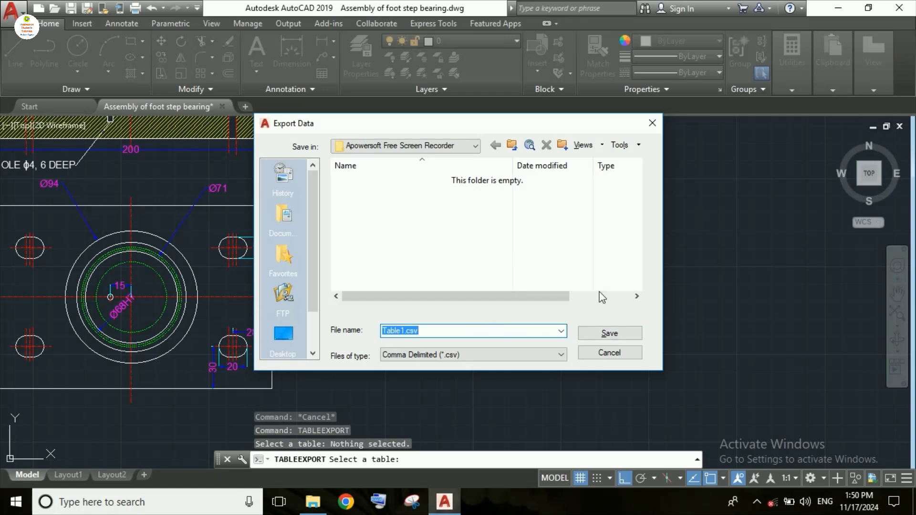
pyautogui.click(611, 333)
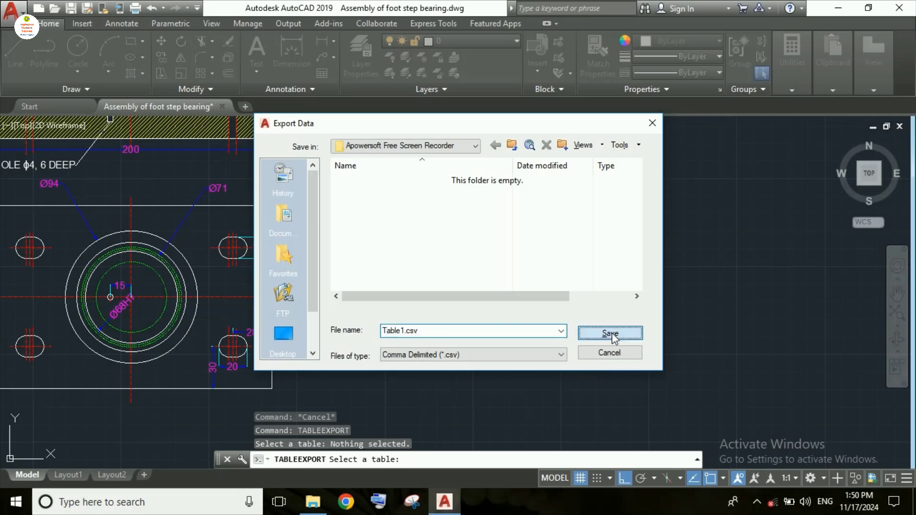
# Bring up File Explorer and widen the Type column to show full file types.
pyautogui.click(311, 501)
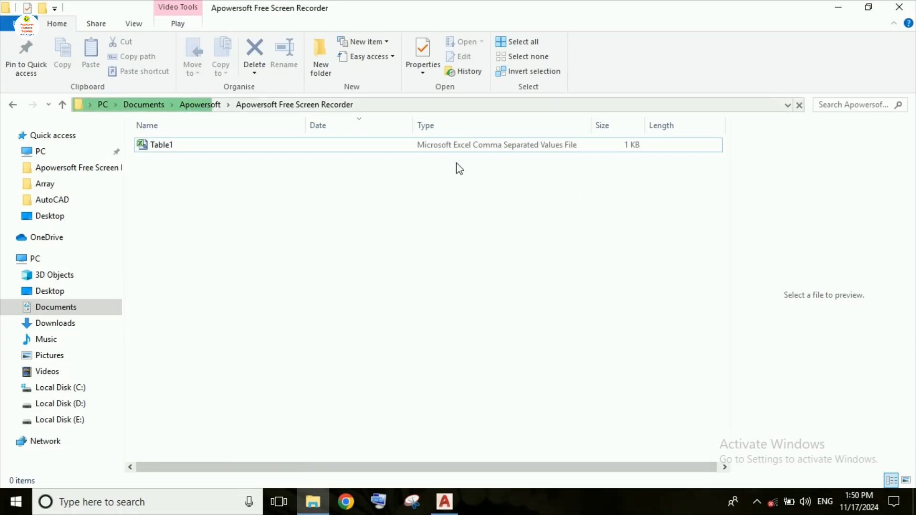
pyautogui.click(592, 126)
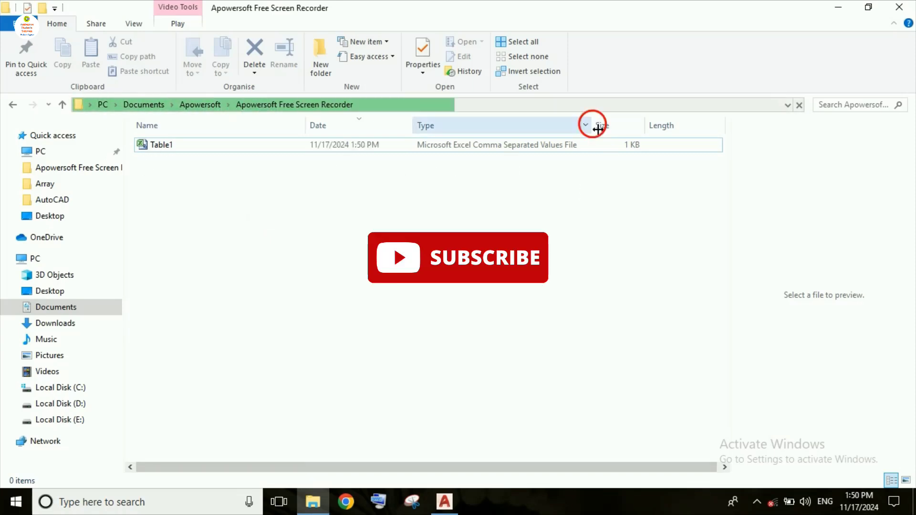
pyautogui.moveTo(598, 128); pyautogui.dragTo(621, 128)
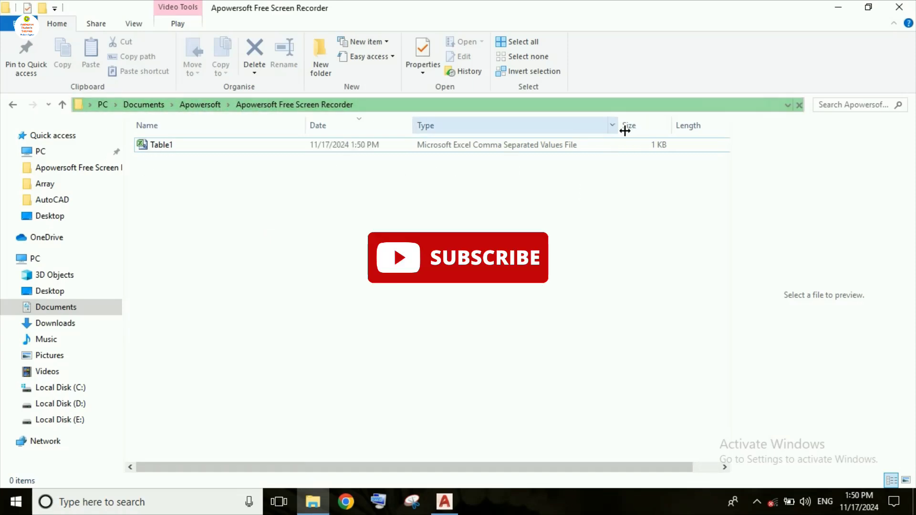
# Check the Properties of the Table1 CSV file, then close them.
pyautogui.click(479, 148)
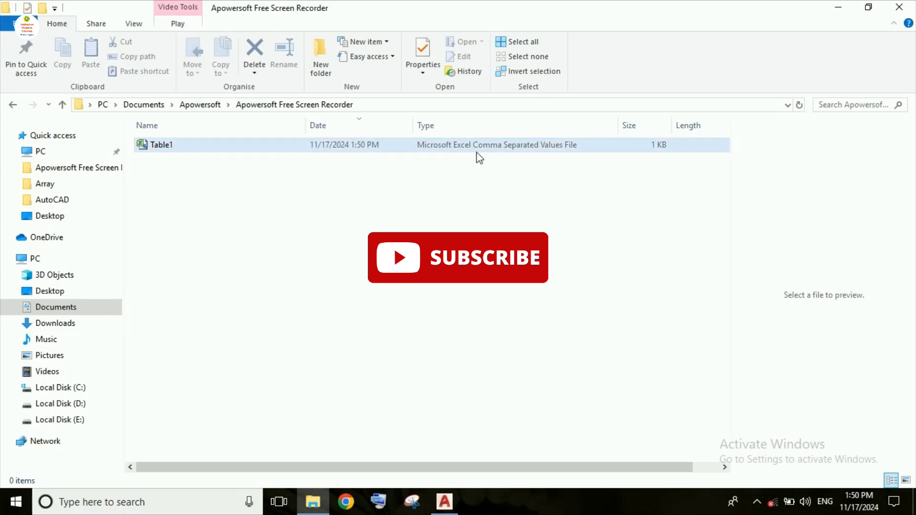
pyautogui.click(370, 144)
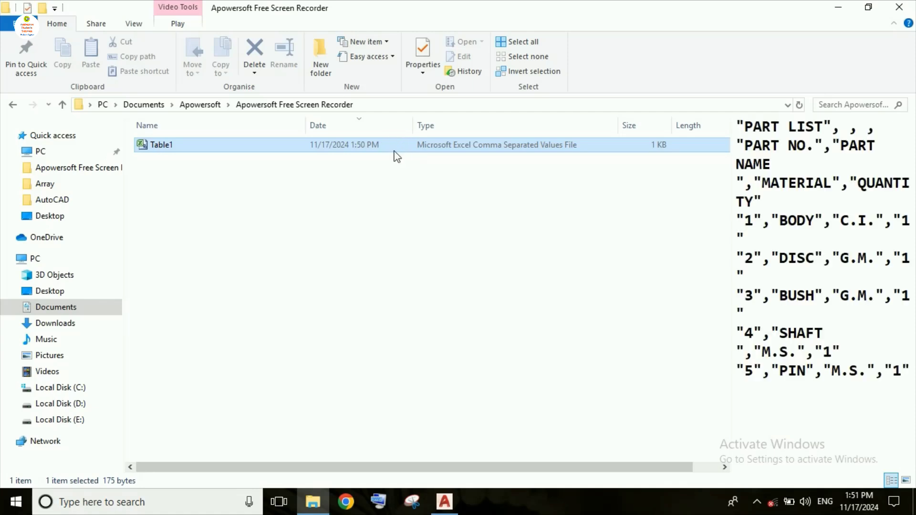
pyautogui.rightClick(394, 141)
pyautogui.click(433, 455)
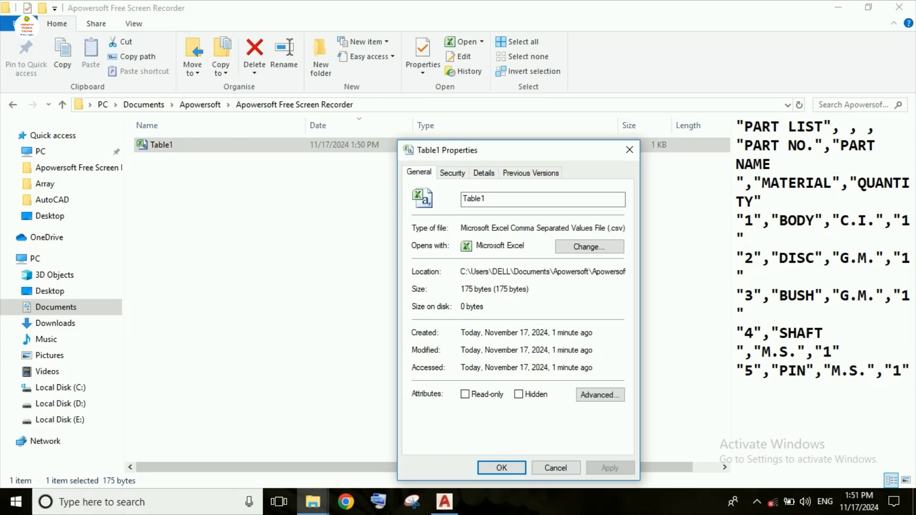
pyautogui.click(630, 150)
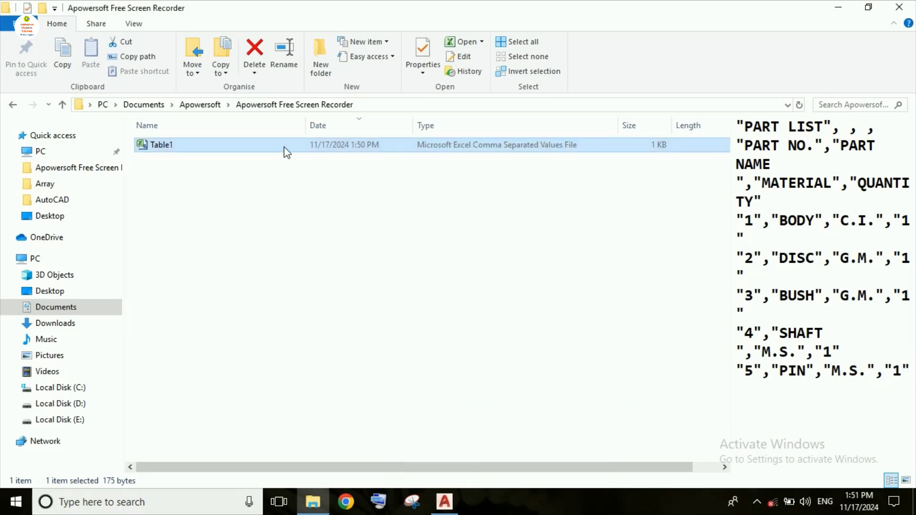
# Open Table1.csv with Microsoft Excel from the right-click Open with menu.
pyautogui.rightClick(320, 149)
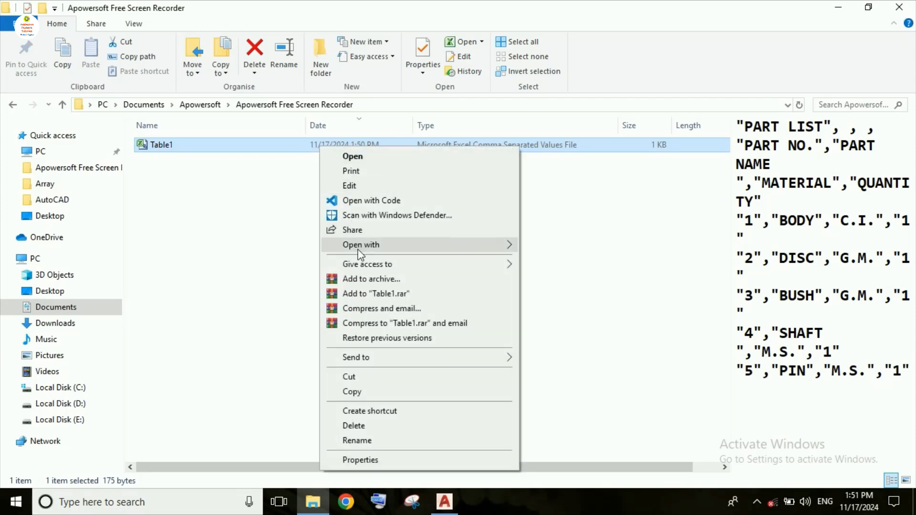
pyautogui.moveTo(361, 247)
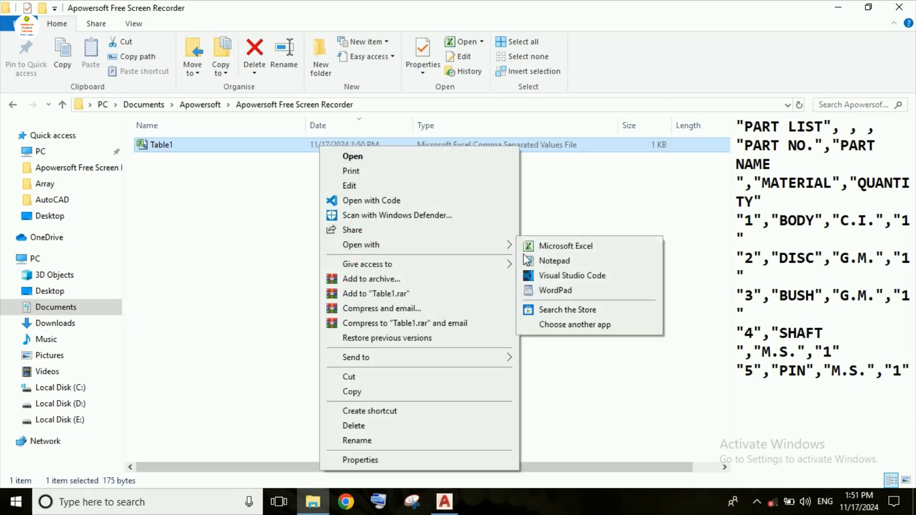
pyautogui.click(574, 249)
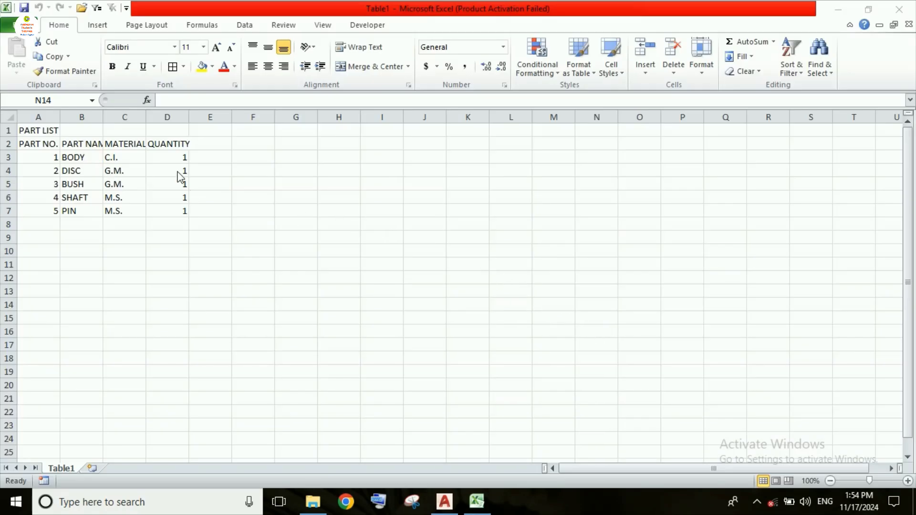
# Merge and centre the PART LIST title across A1:D1 with middle vertical alignment.
pyautogui.click(257, 200)
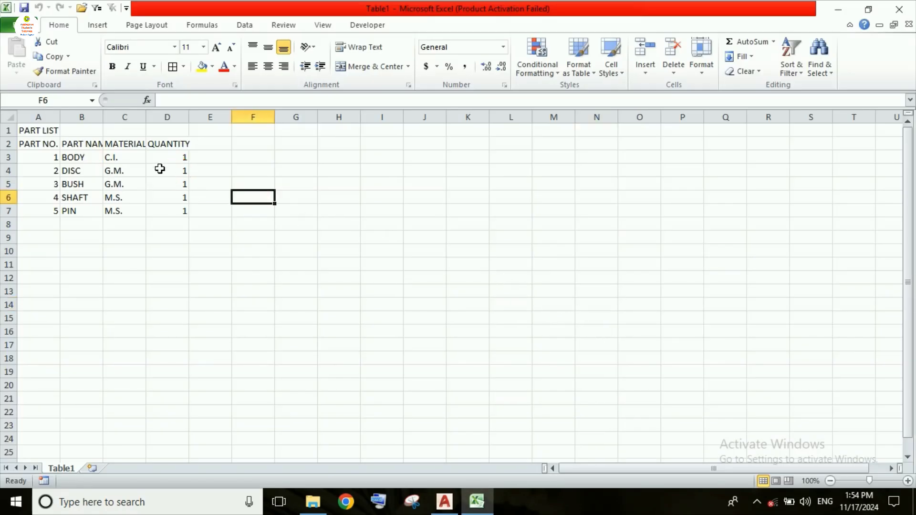
pyautogui.click(246, 239)
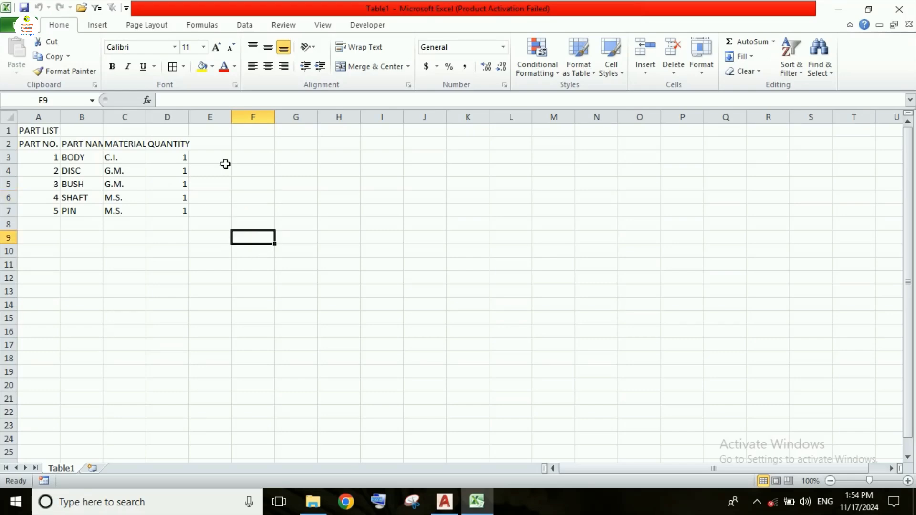
pyautogui.click(49, 137)
pyautogui.moveTo(49, 135); pyautogui.dragTo(166, 136)
pyautogui.click(369, 66)
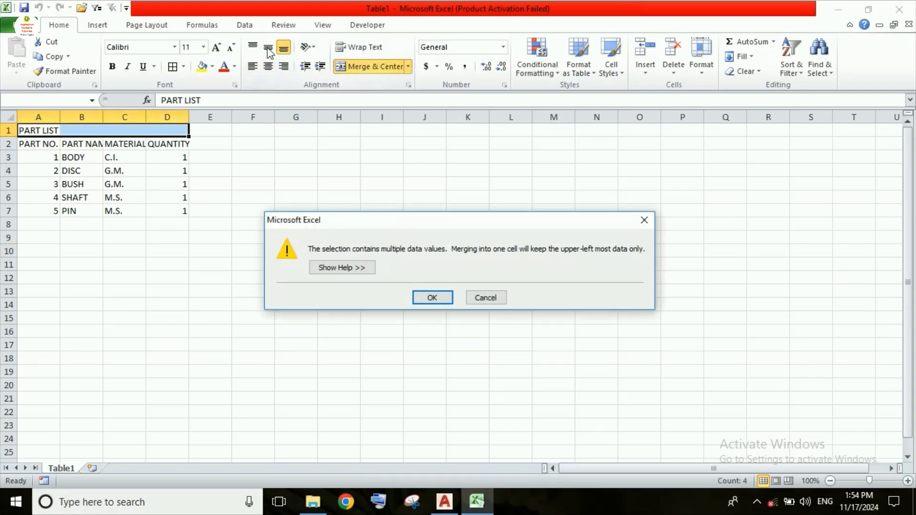
pyautogui.click(425, 297)
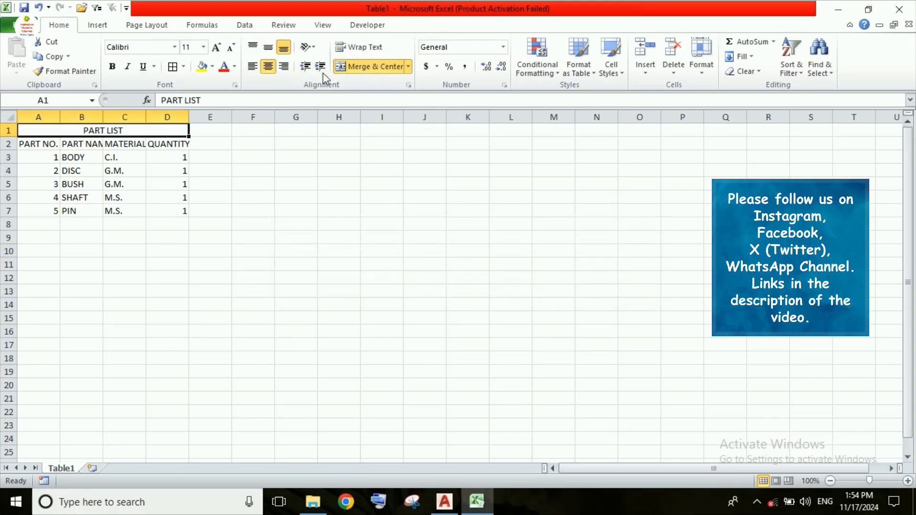
pyautogui.click(268, 48)
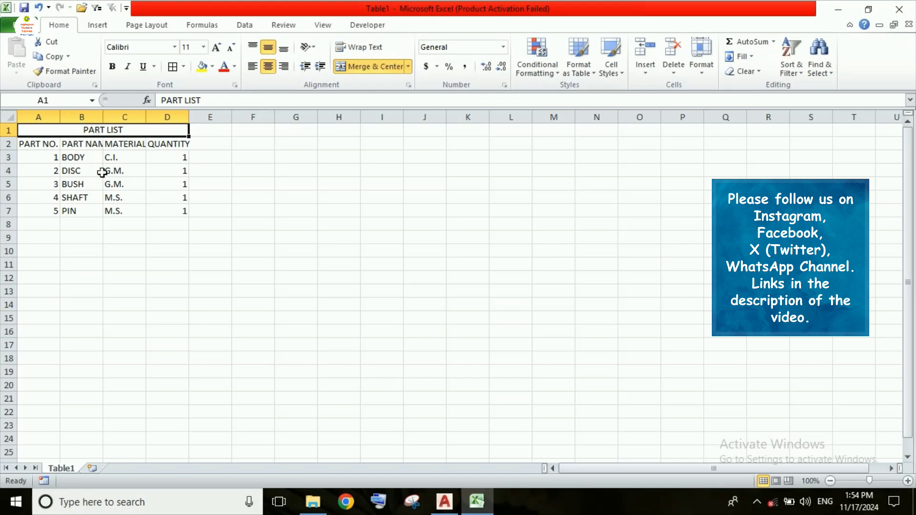
# Give A1:D7 all borders and centre its contents horizontally and vertically.
pyautogui.moveTo(103, 135); pyautogui.dragTo(102, 211)
pyautogui.click(172, 67)
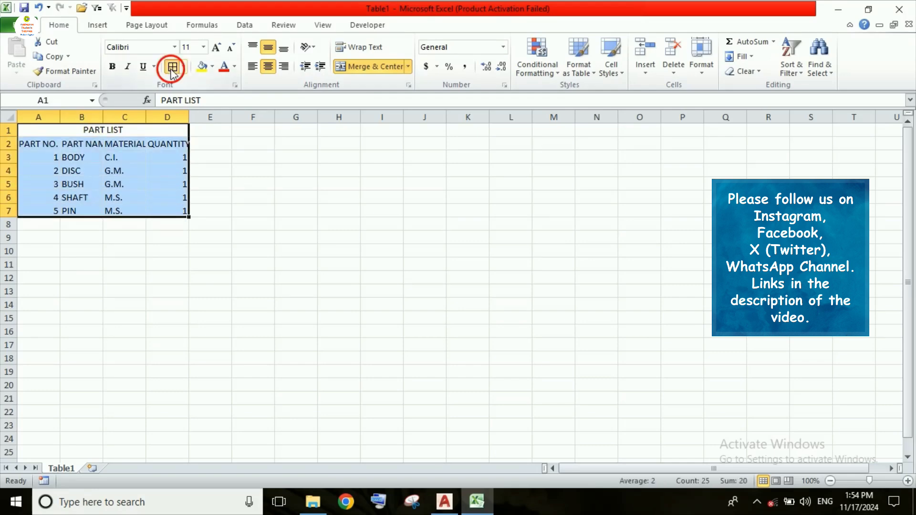
pyautogui.click(268, 67)
pyautogui.click(268, 66)
pyautogui.click(266, 48)
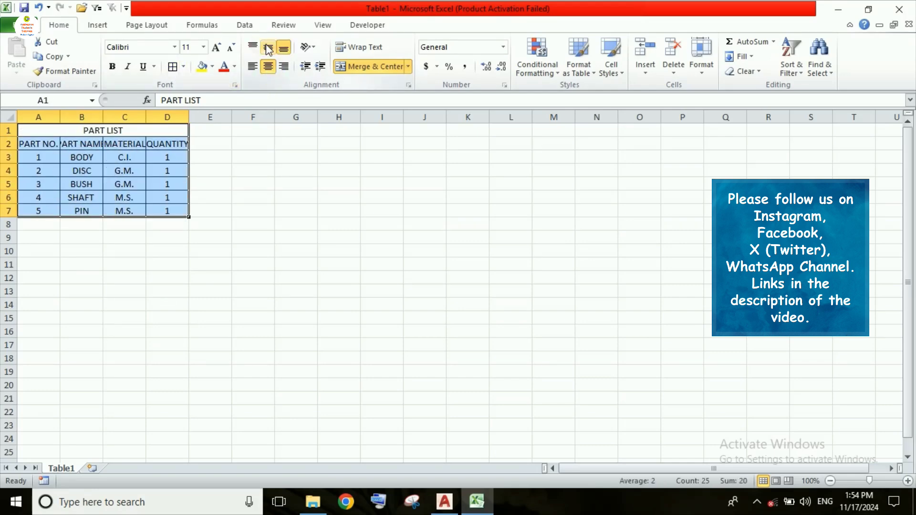
pyautogui.click(266, 47)
pyautogui.click(212, 227)
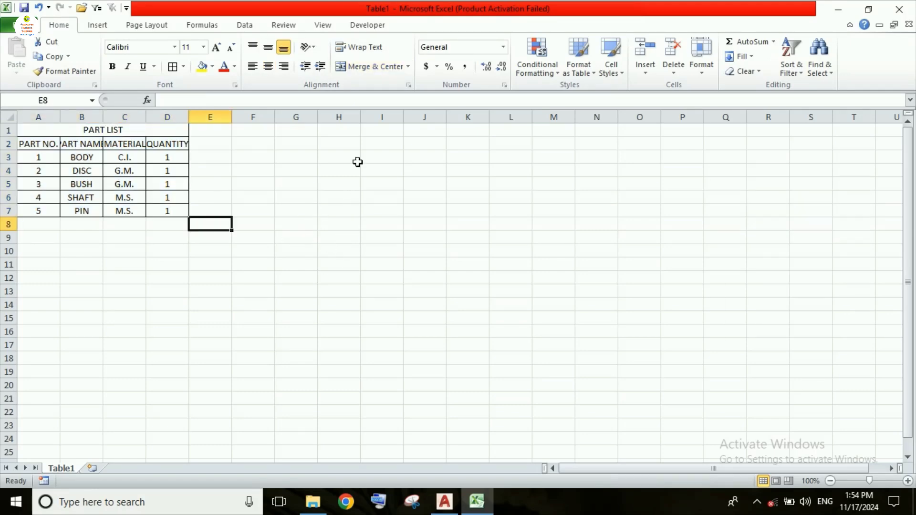
# Save Table1 as an Excel Workbook instead of CSV and bring File Explorer forward.
pyautogui.click(24, 8)
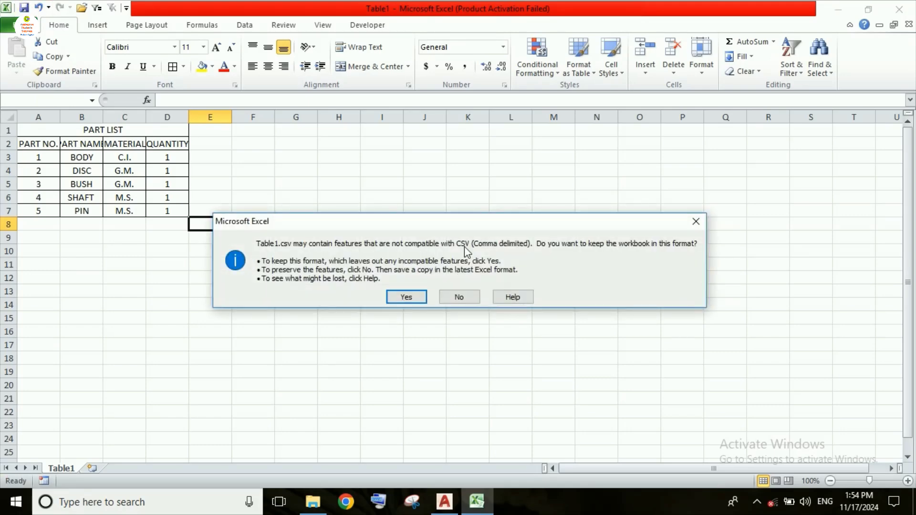
pyautogui.click(459, 297)
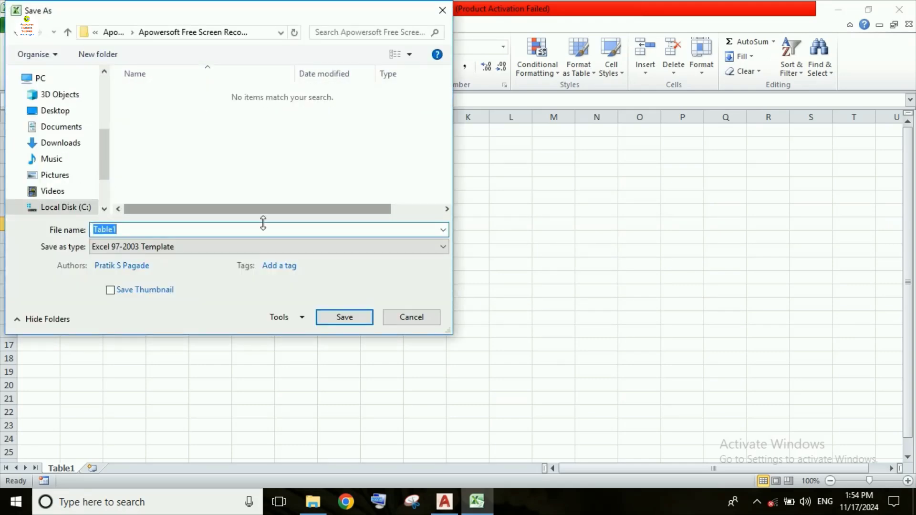
pyautogui.click(199, 252)
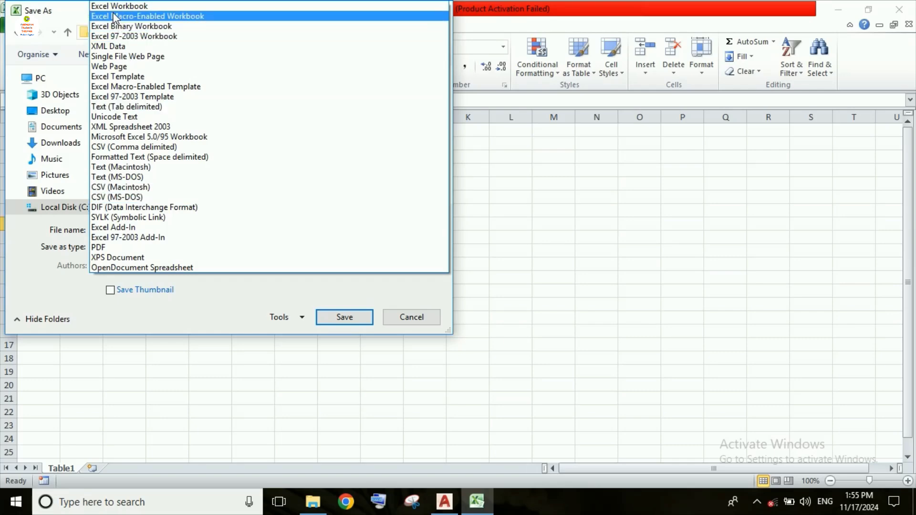
pyautogui.click(118, 6)
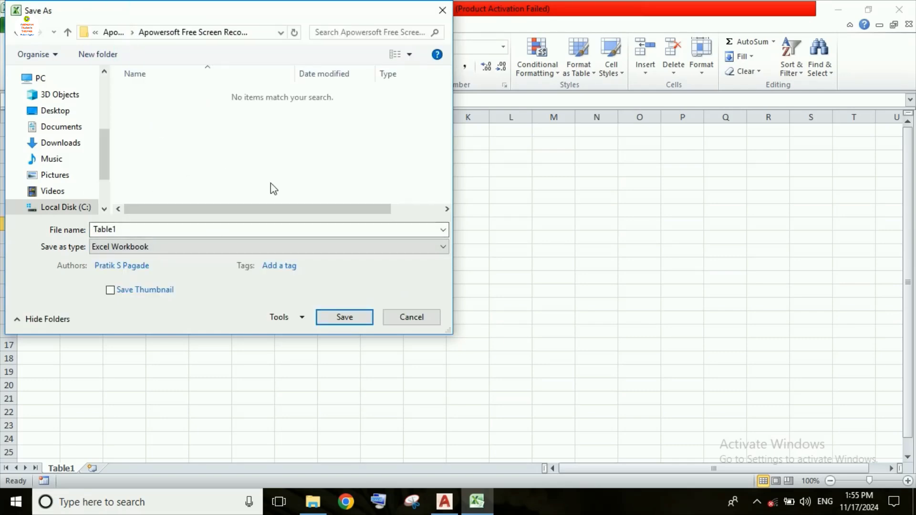
pyautogui.click(344, 318)
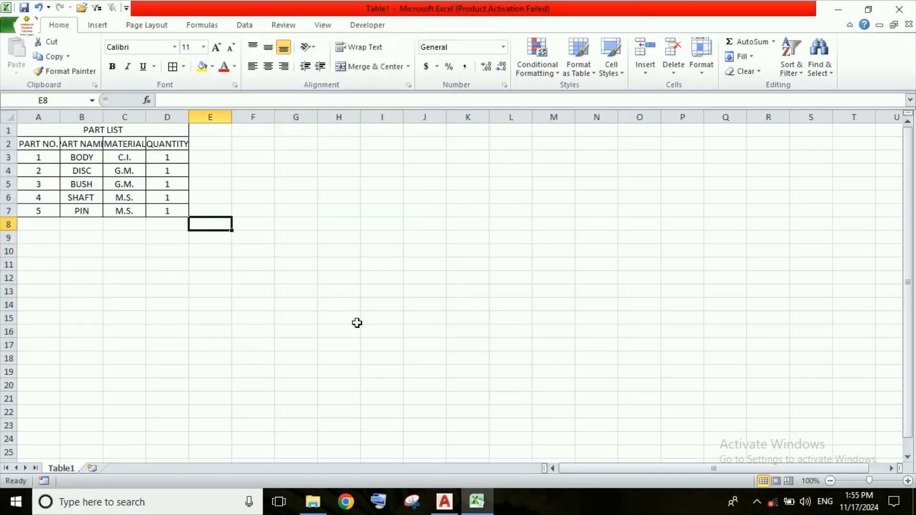
pyautogui.click(312, 501)
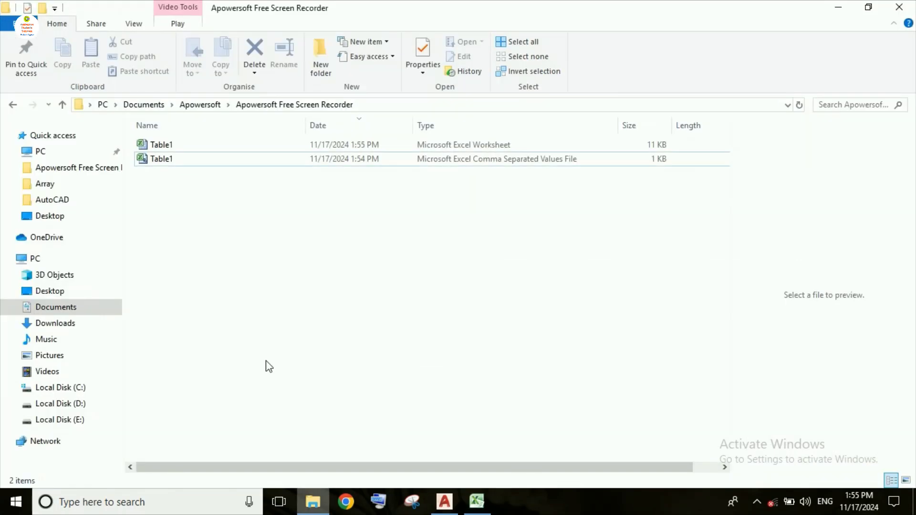
# Compare the Table1 xlsx and CSV files in File Explorer, then return to Excel.
pyautogui.click(173, 146)
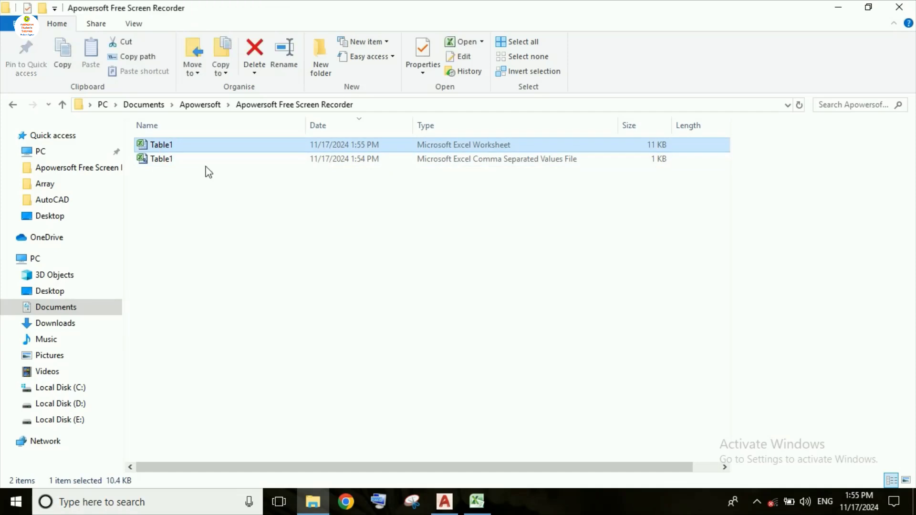
pyautogui.click(509, 160)
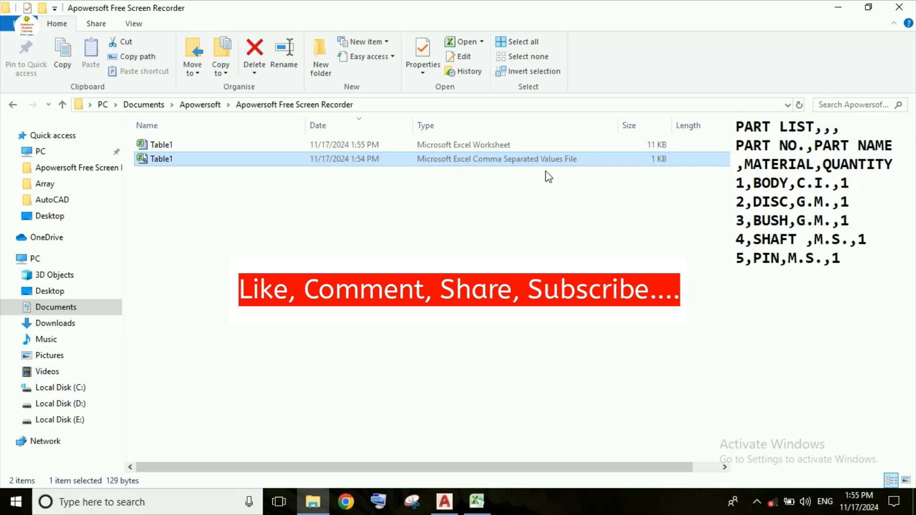
pyautogui.click(478, 145)
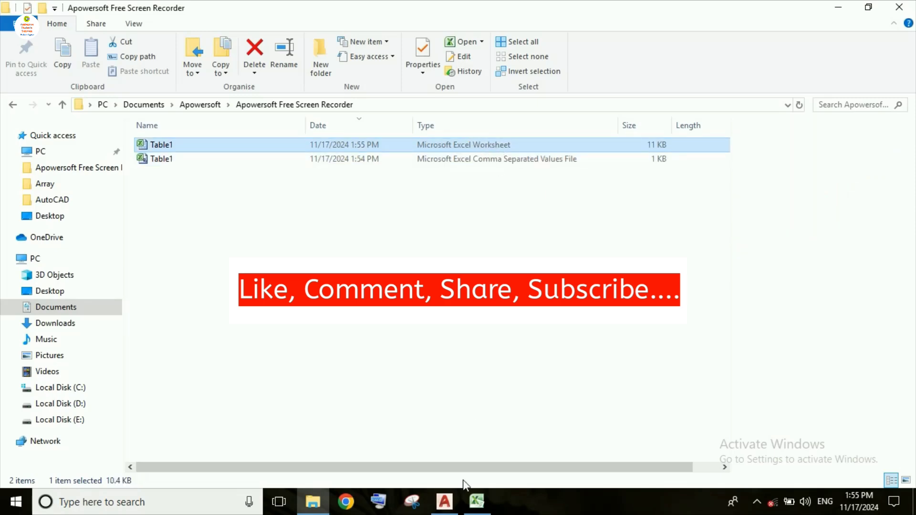
pyautogui.click(475, 502)
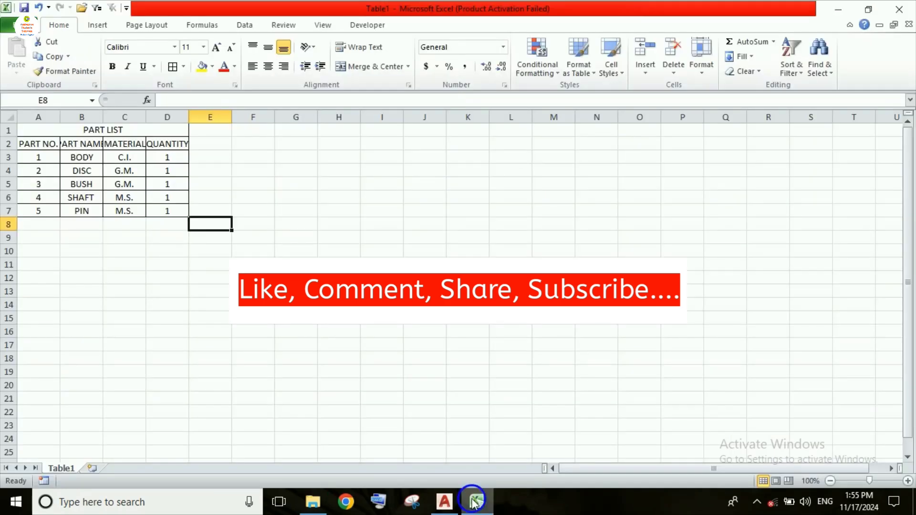
pyautogui.click(475, 502)
pyautogui.rightClick(476, 502)
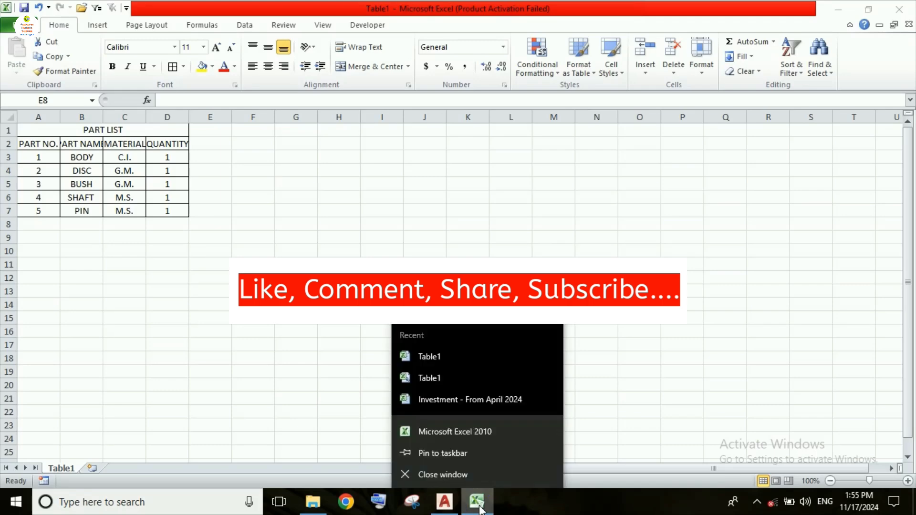
pyautogui.click(457, 477)
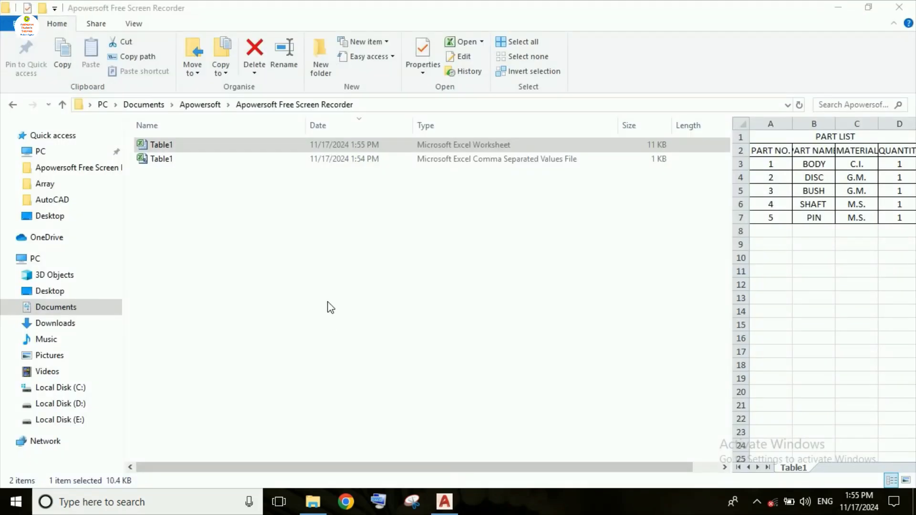
pyautogui.click(419, 144)
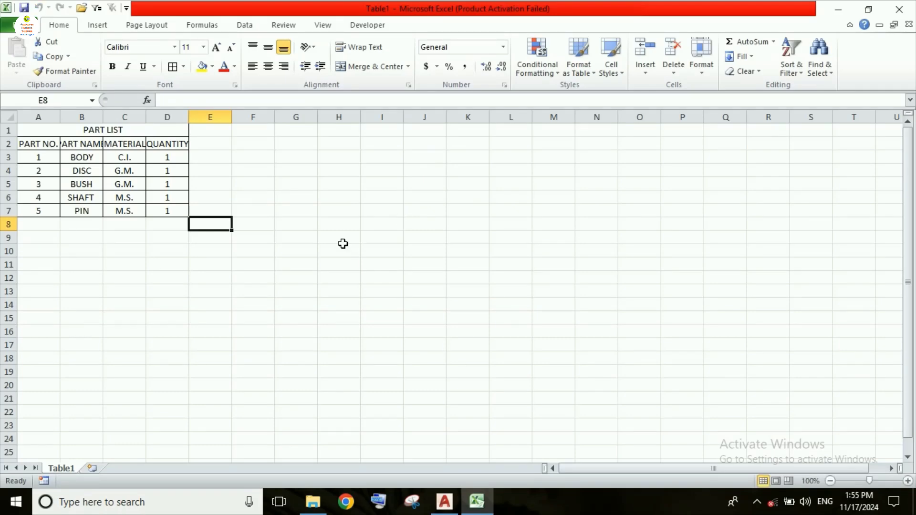
pyautogui.click(445, 501)
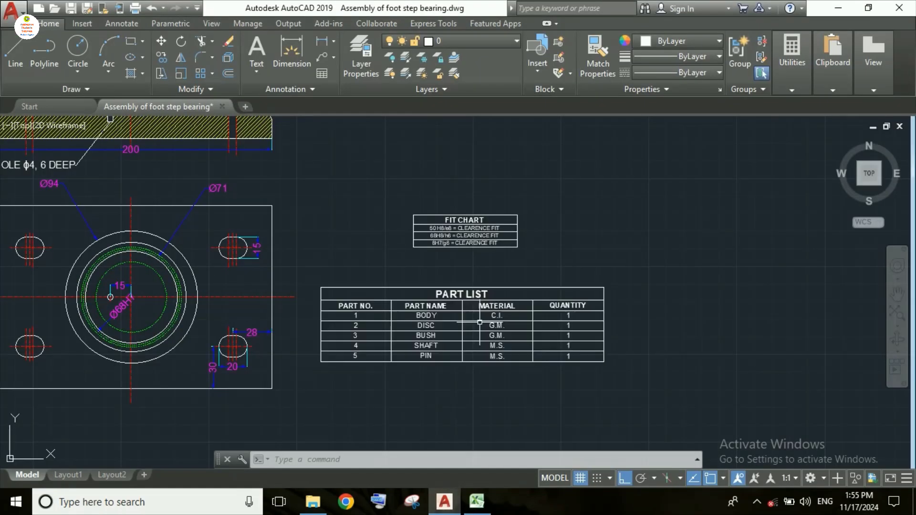
pyautogui.click(477, 501)
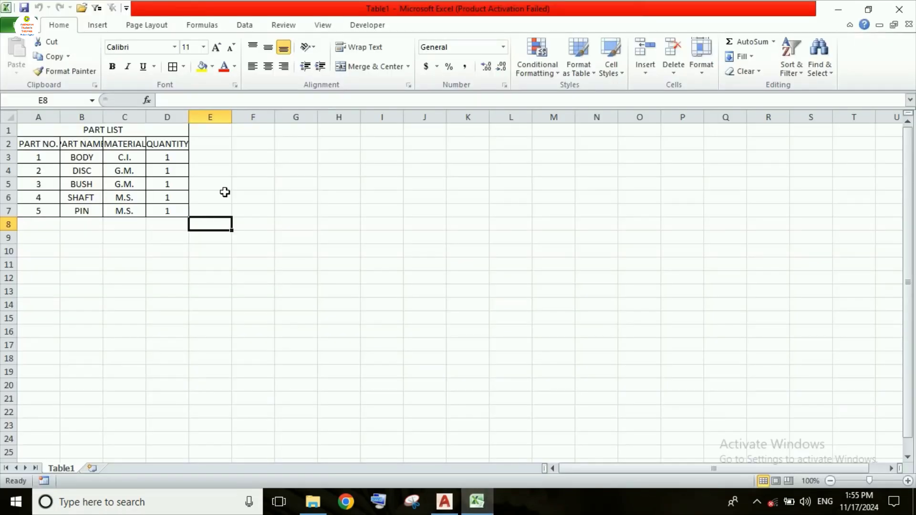